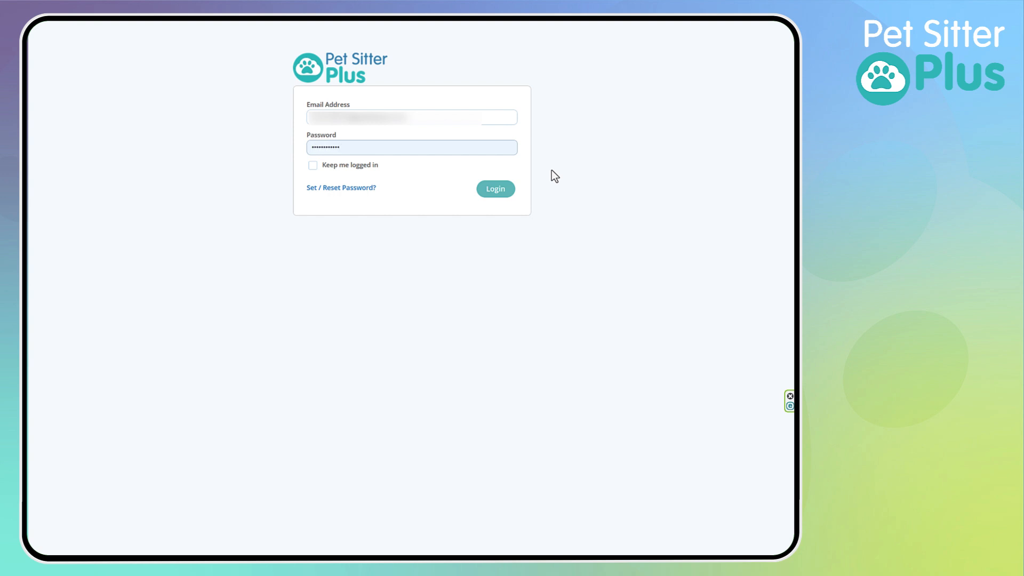
Step: Log in with the option to stay logged in enabled, and open the company-wide Client Settings in the admin area
click(312, 165)
click(496, 189)
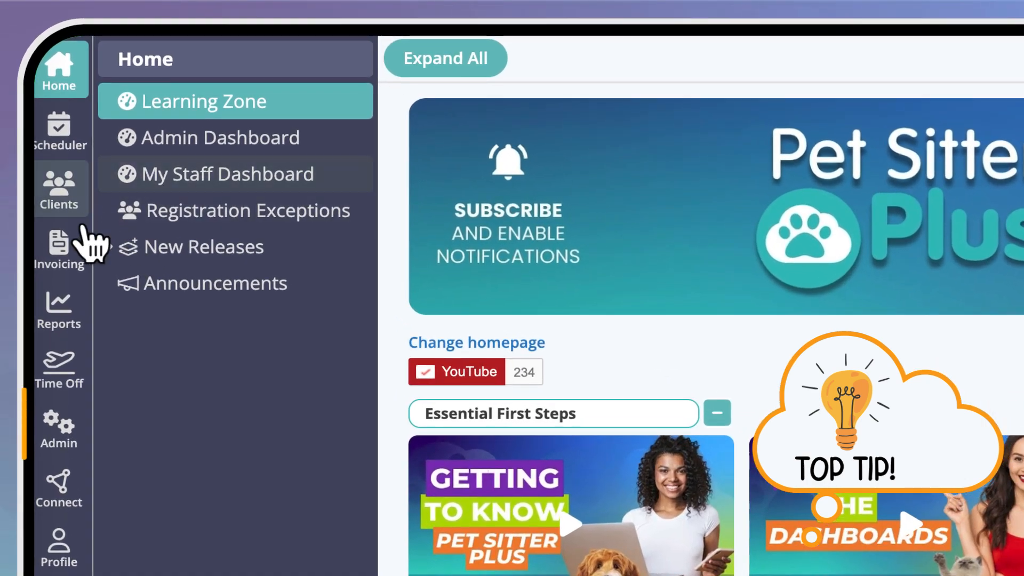
click(72, 424)
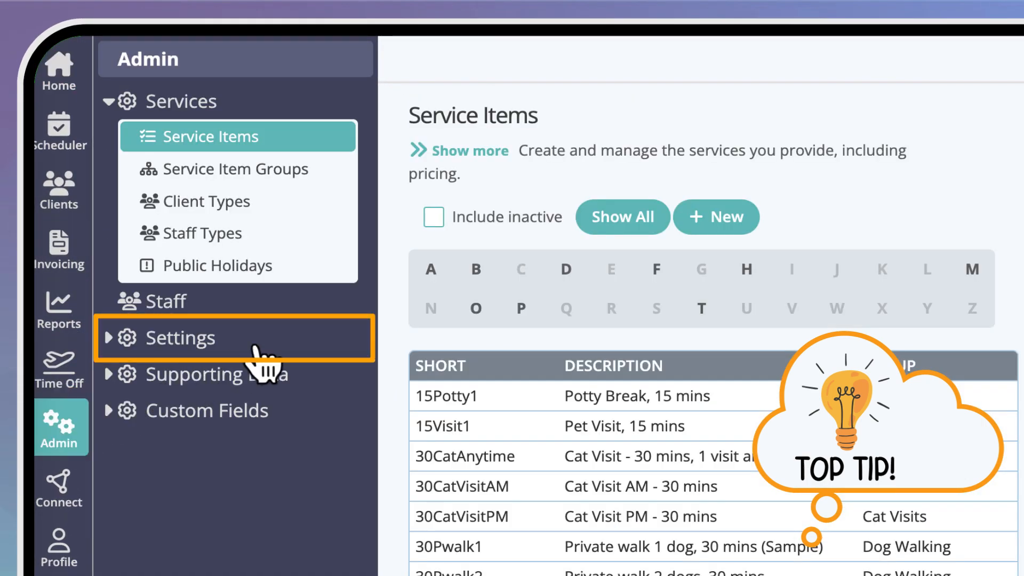
click(237, 343)
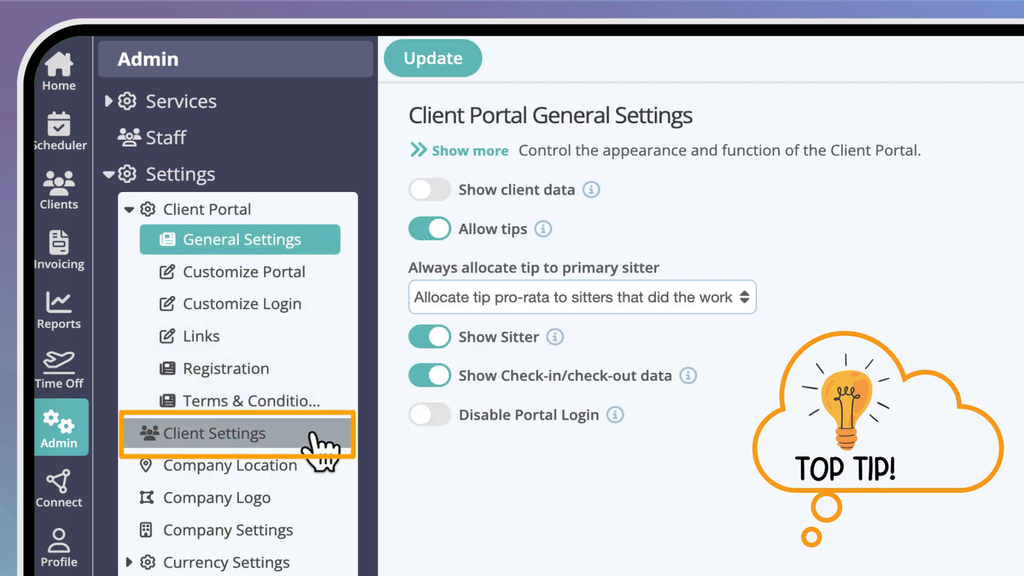
click(313, 434)
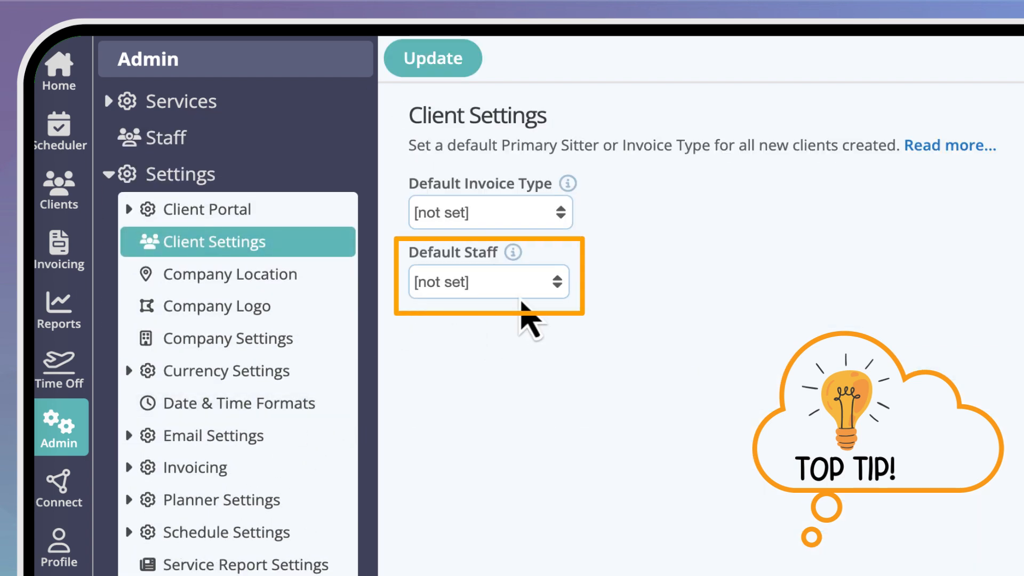
Step: Set Default Staff for new clients to the sixth-listed staff member and save the setting
click(537, 284)
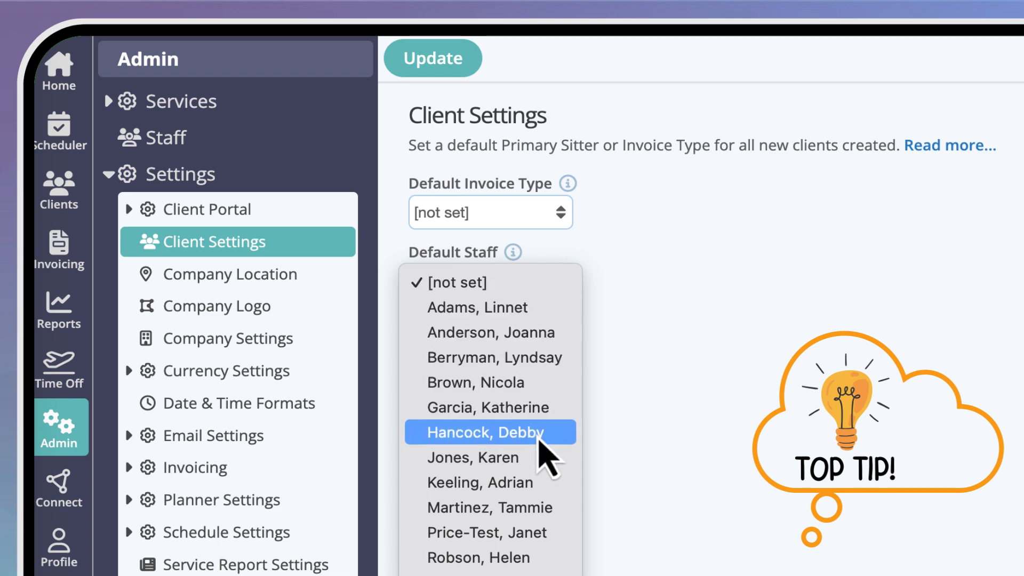
click(539, 432)
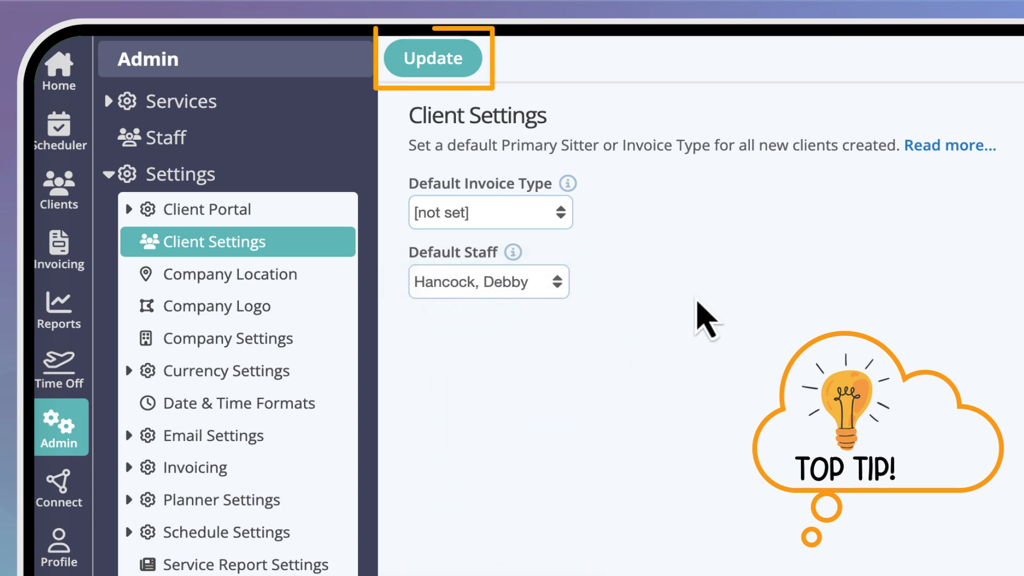
click(457, 57)
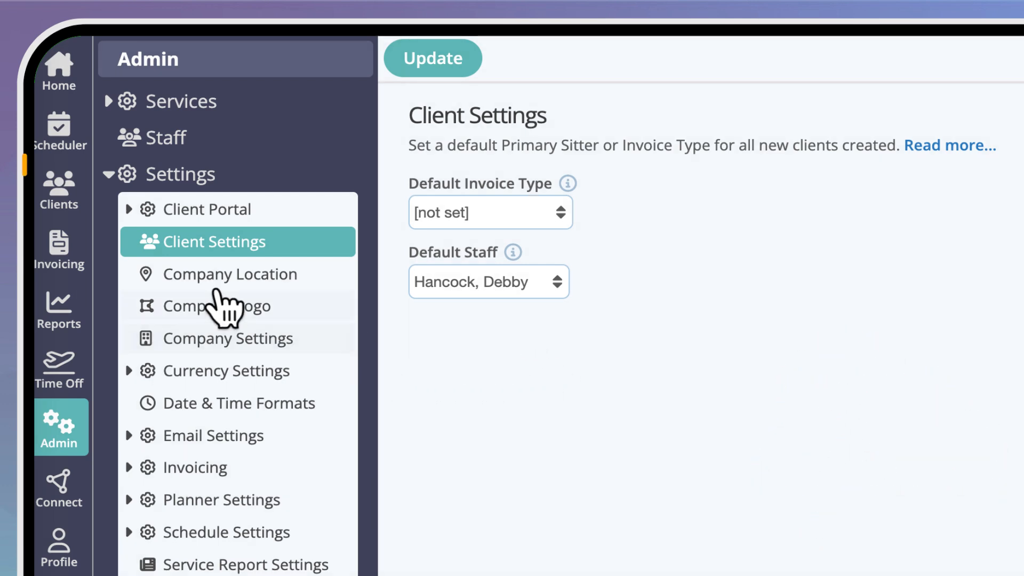
Step: Open the record of the client whose pet is Maverick and add the fifth-listed staff member to the client's sitters
click(80, 198)
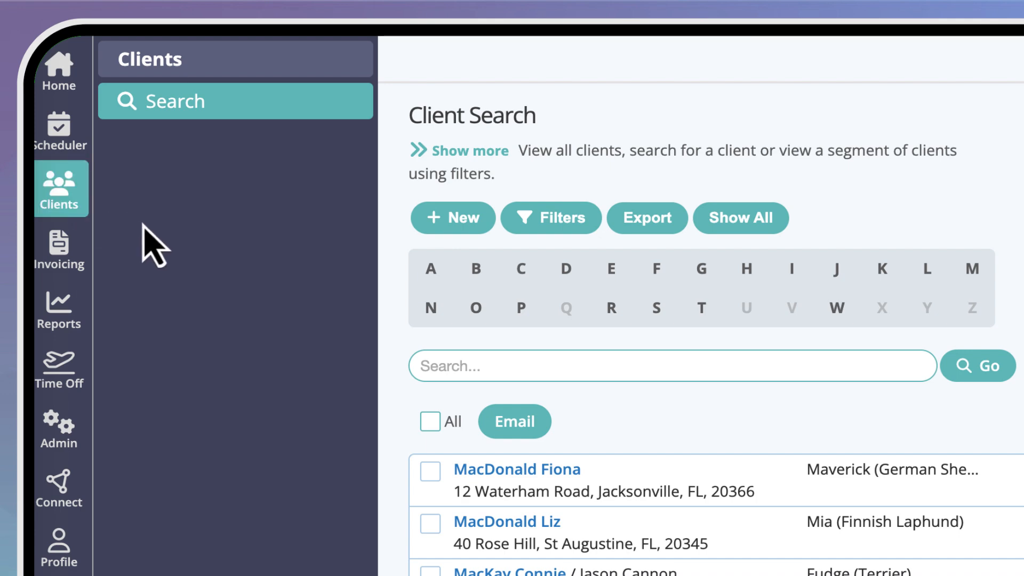
click(554, 472)
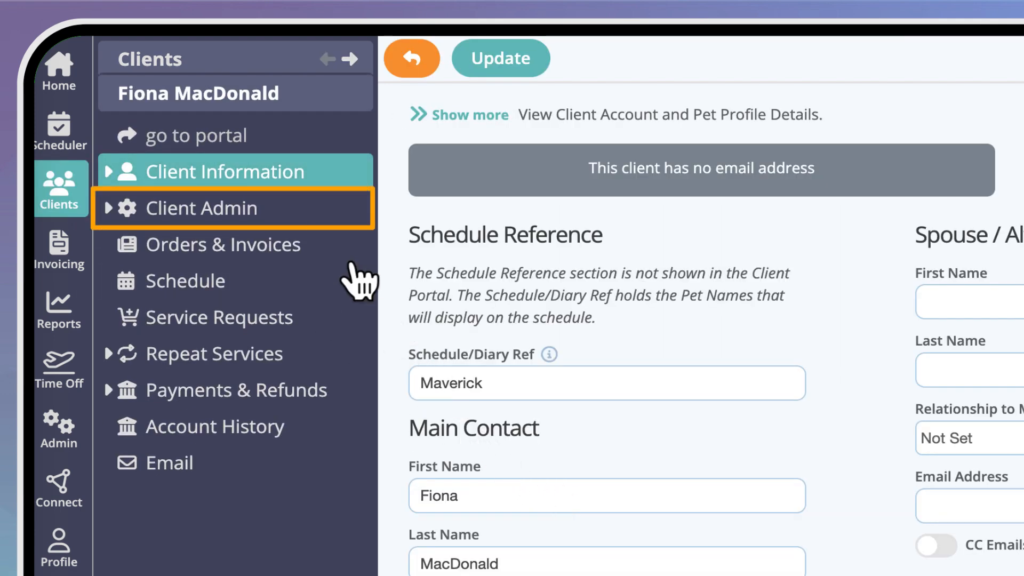
click(296, 210)
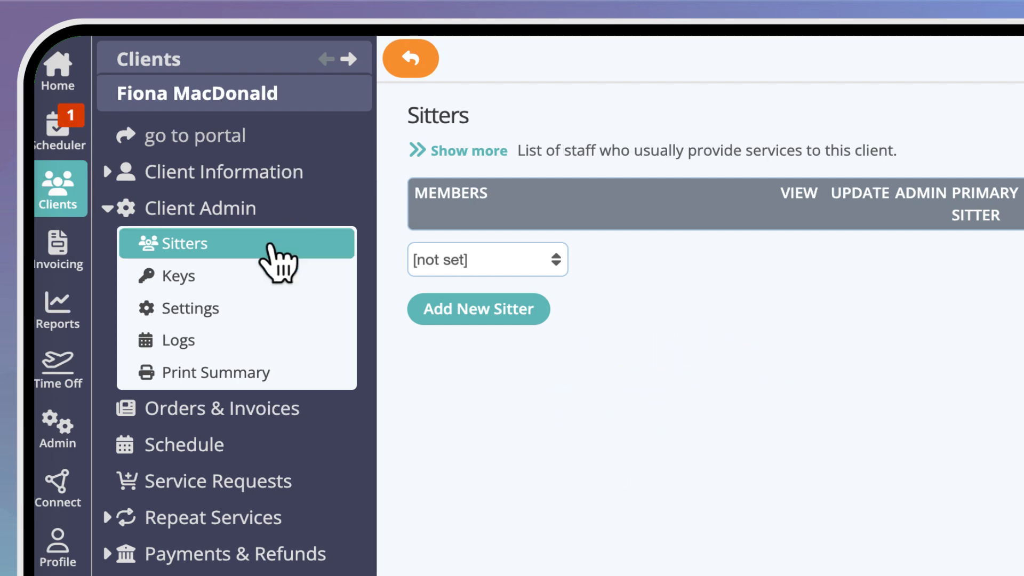
click(552, 262)
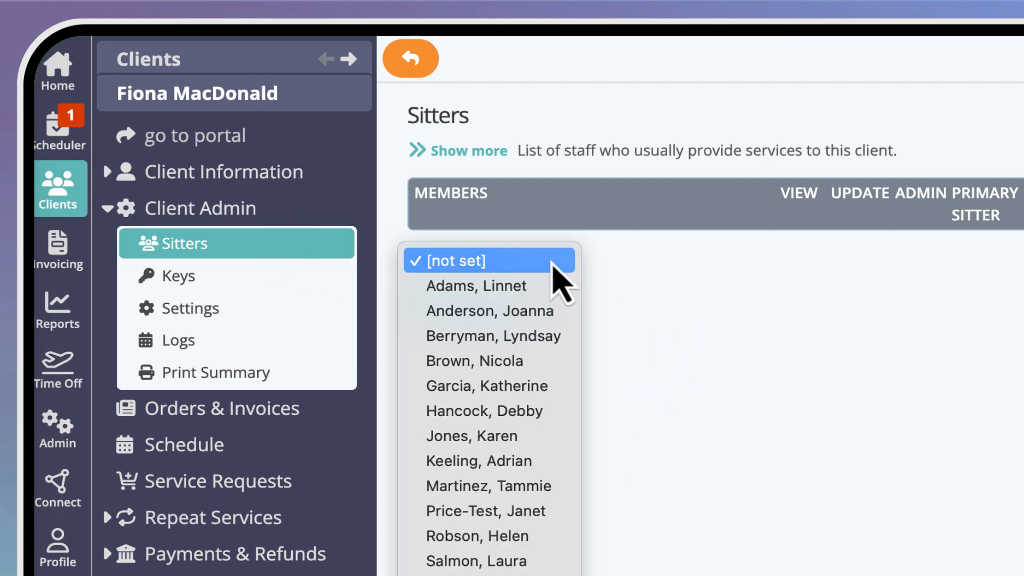
click(555, 386)
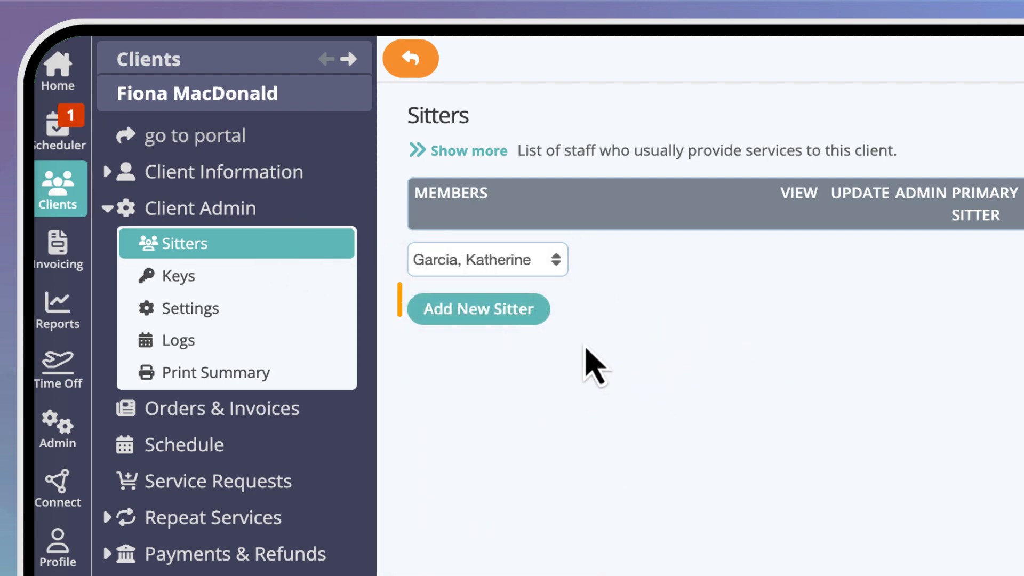
click(514, 312)
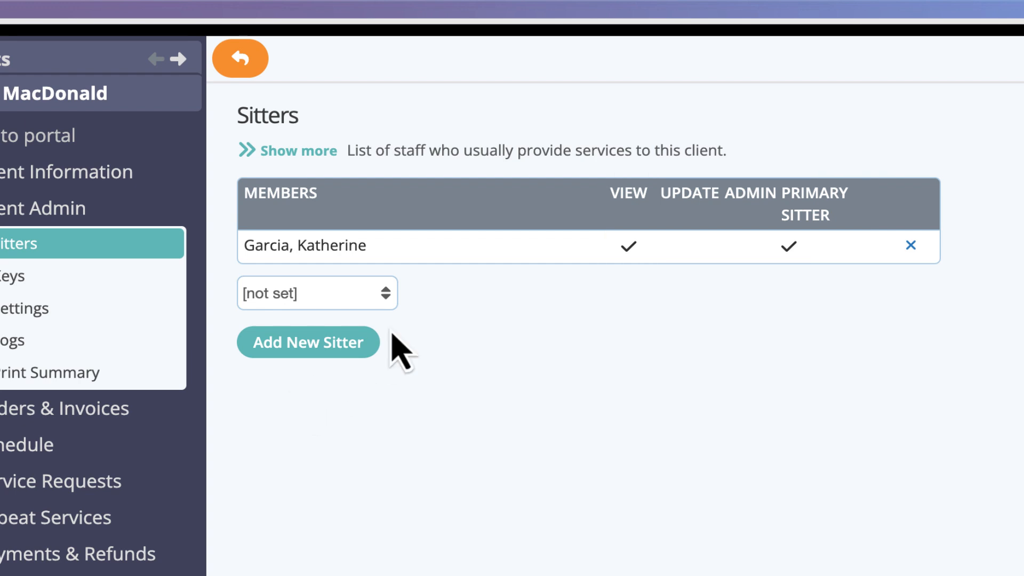
Step: Add the ninth-listed staff member as a second sitter for Maverick's owner
click(366, 297)
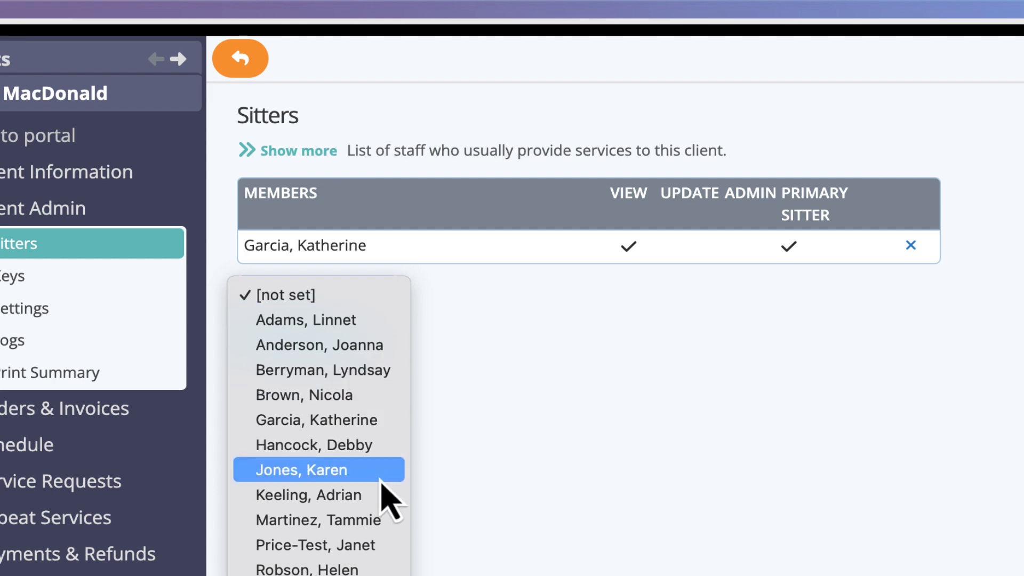
click(399, 520)
click(348, 344)
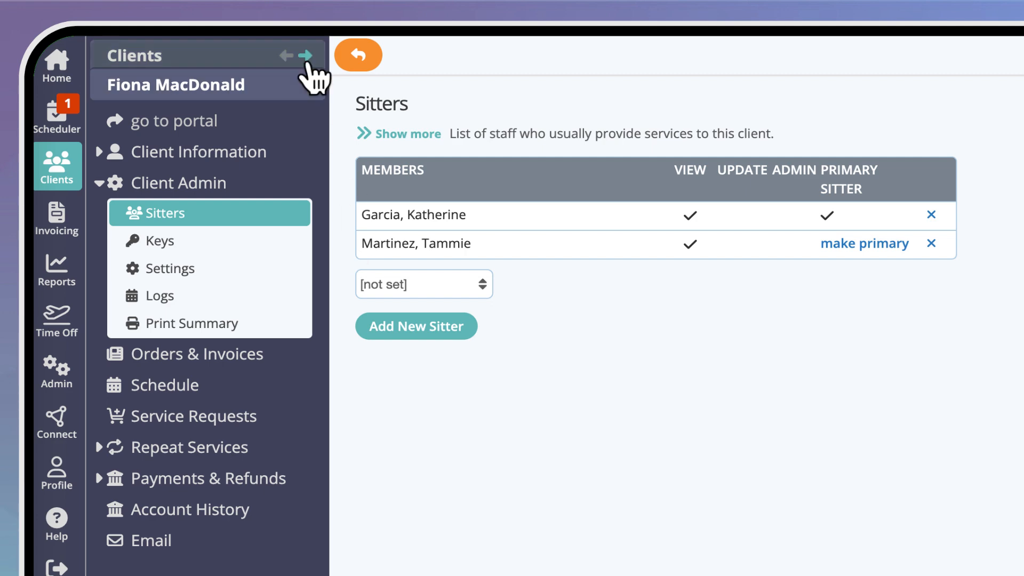
Step: In the next client's admin settings, set Primary Sitter to the sixth-listed staff member and save
click(306, 61)
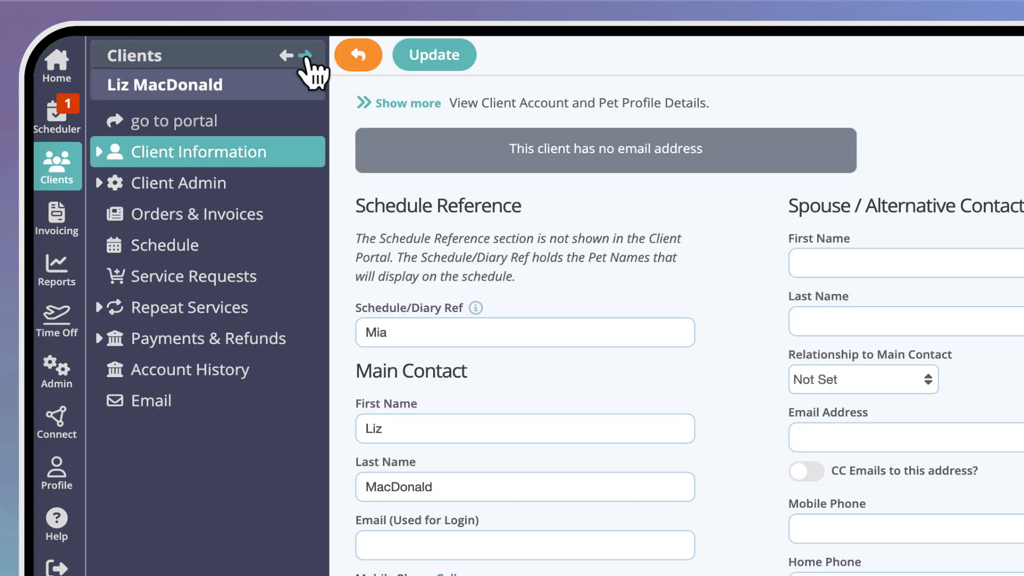
click(287, 184)
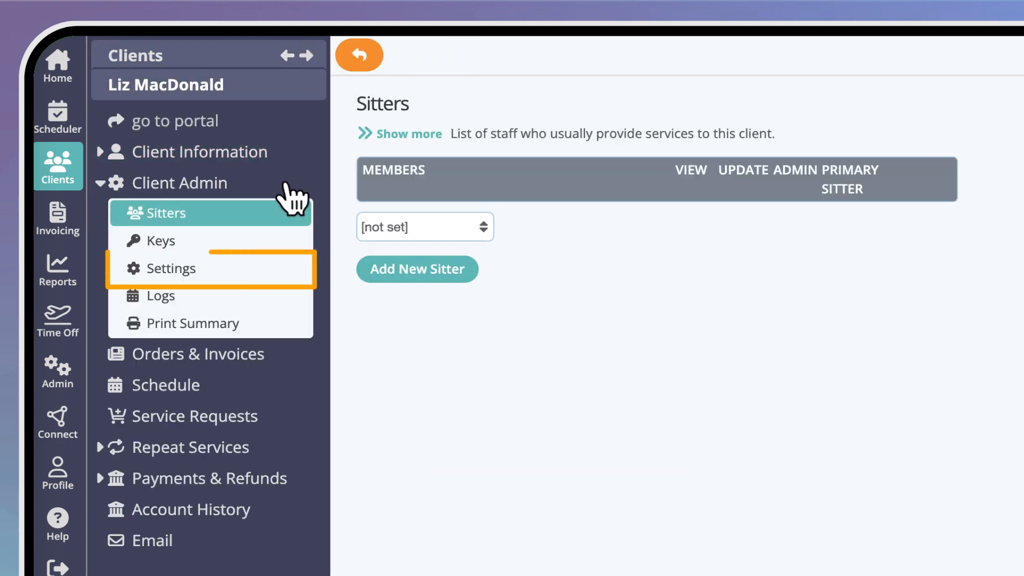
click(264, 268)
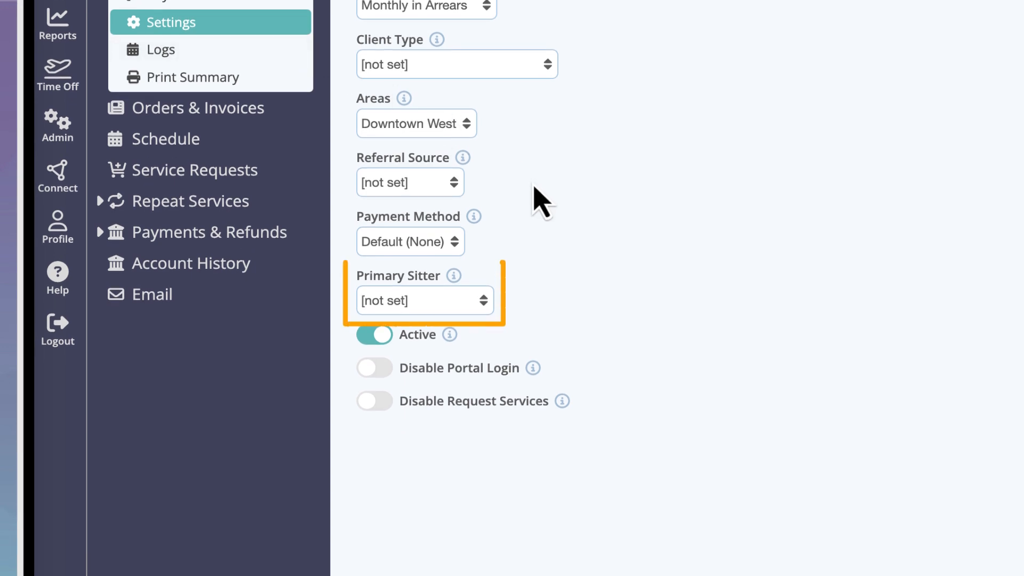
click(482, 309)
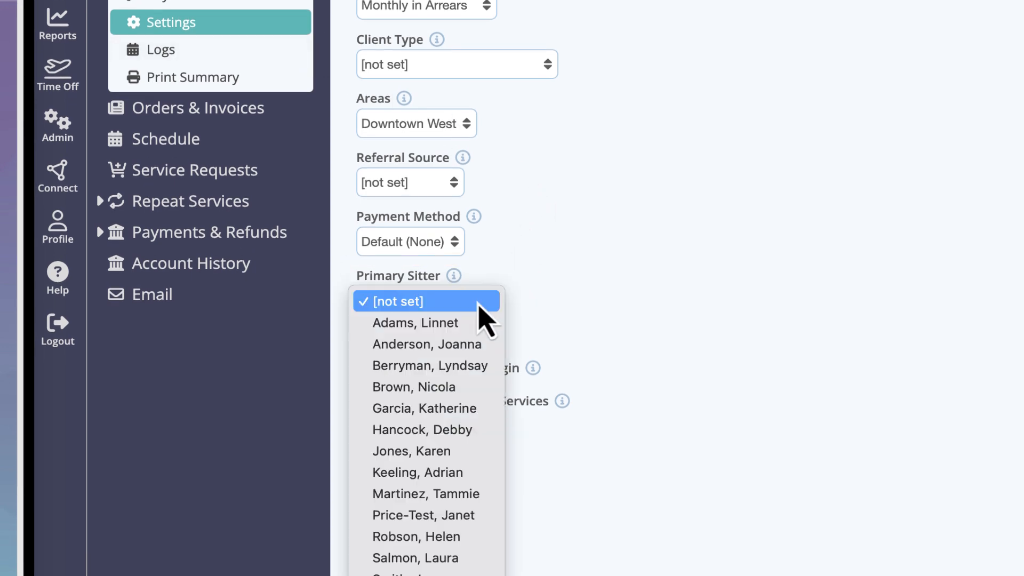
click(477, 431)
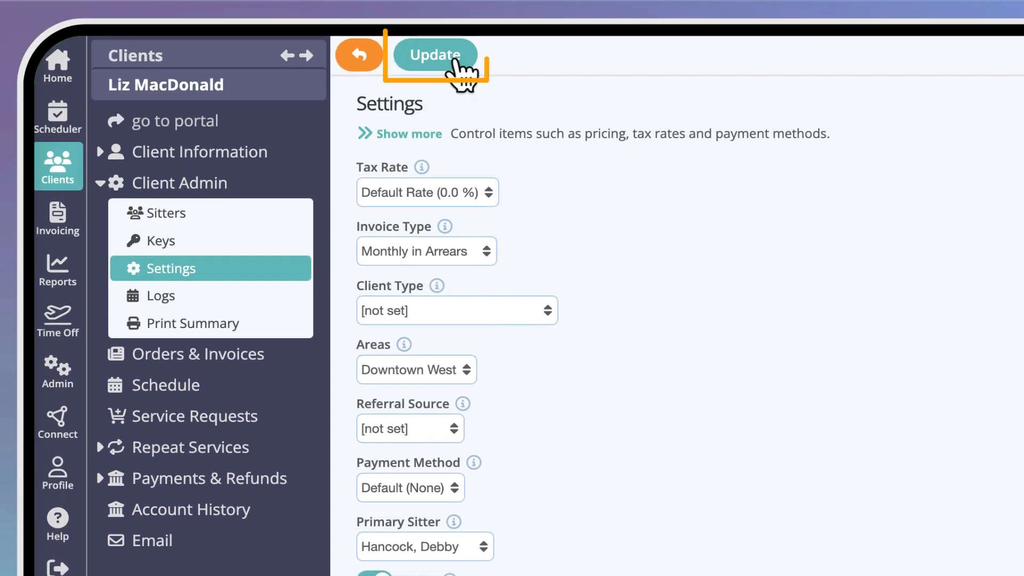
click(454, 60)
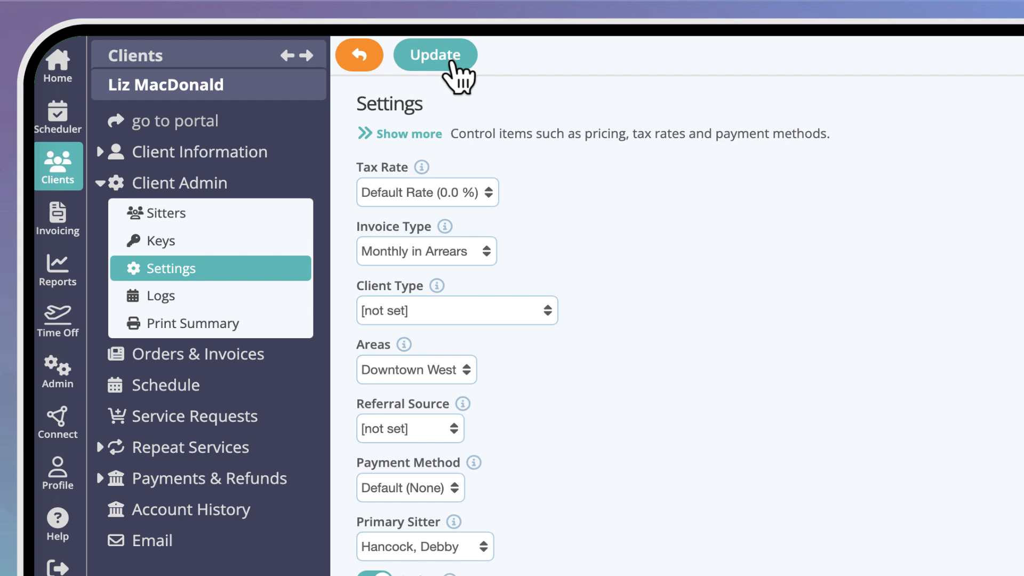
Step: Open the July 2025 order of Maverick's owner and bring up the form for adding services
click(281, 223)
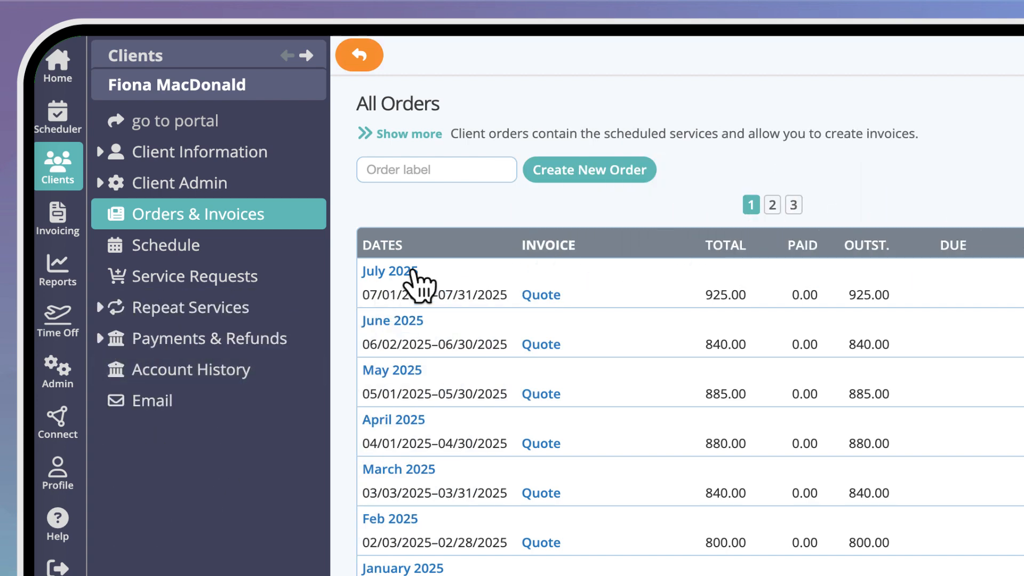
click(414, 270)
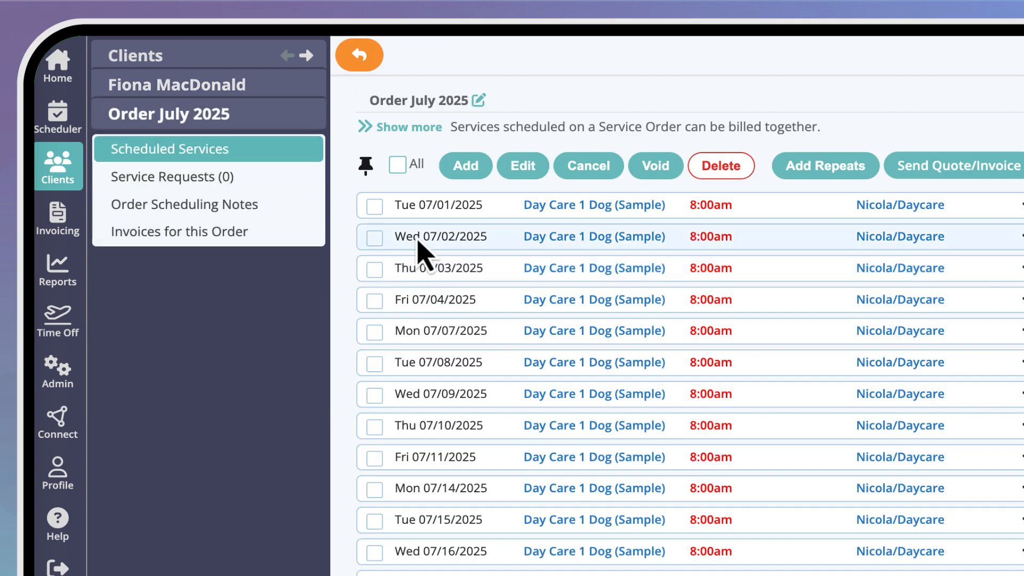
click(465, 169)
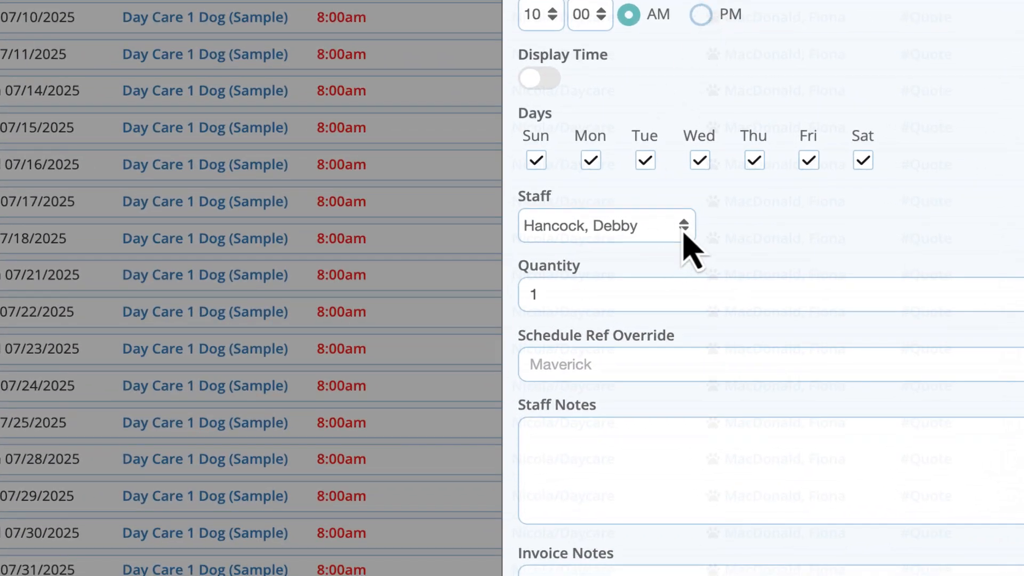
click(684, 234)
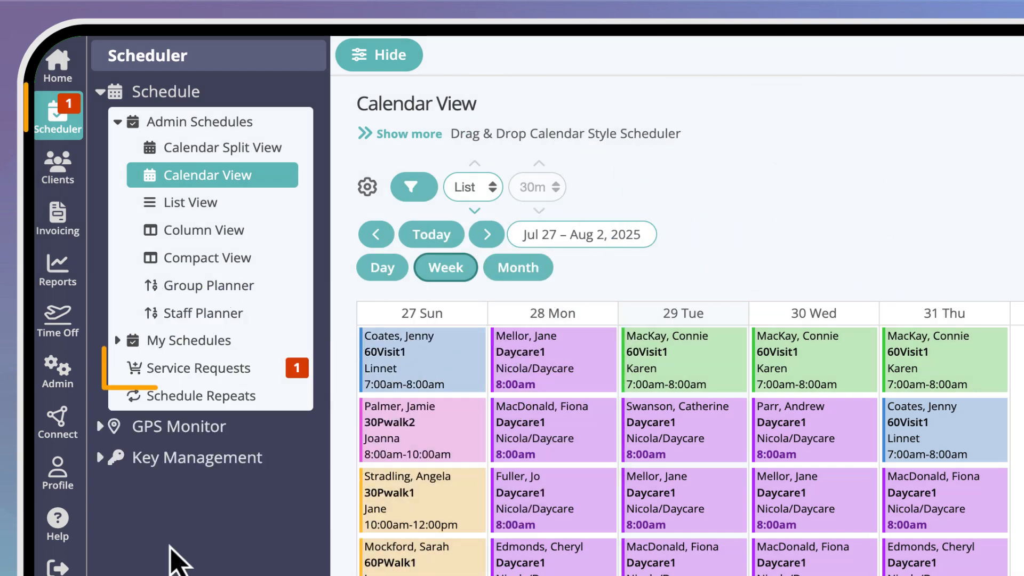
Step: View the client service requests in the scheduler along with their primary sitter
click(251, 374)
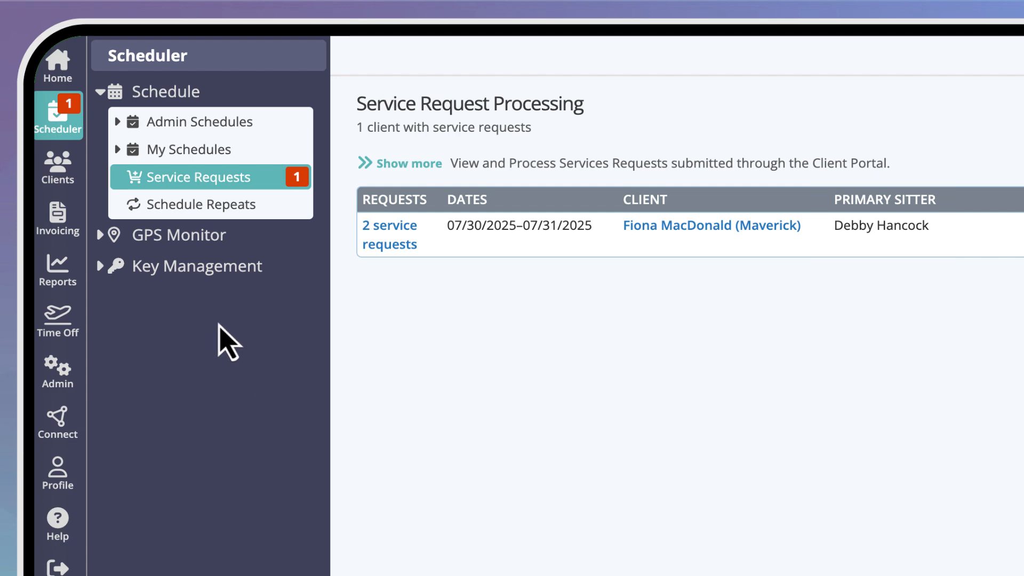
Step: Filter the client list to clients whose Primary Sitter is the sixth-listed staff member
click(67, 172)
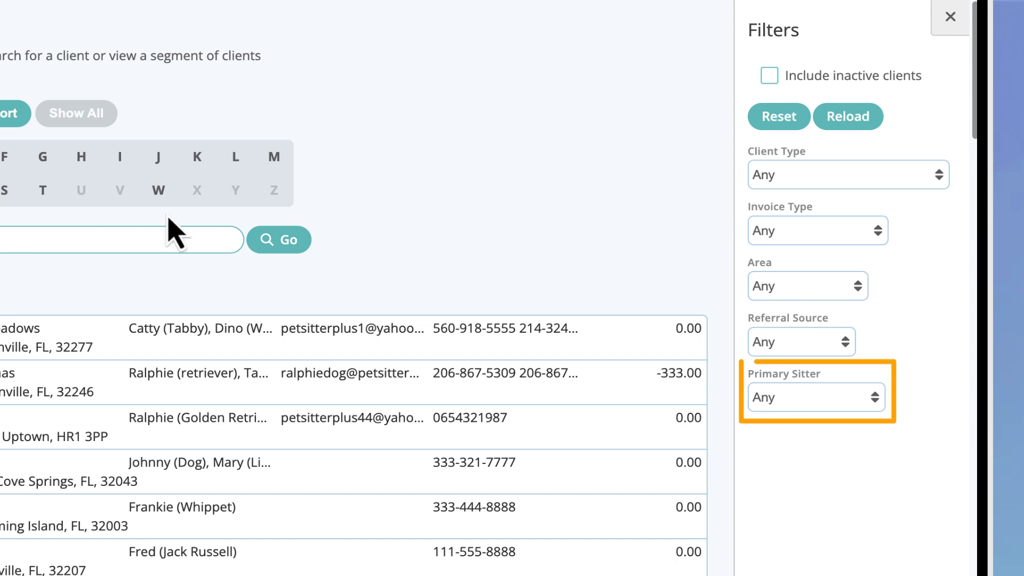
click(856, 406)
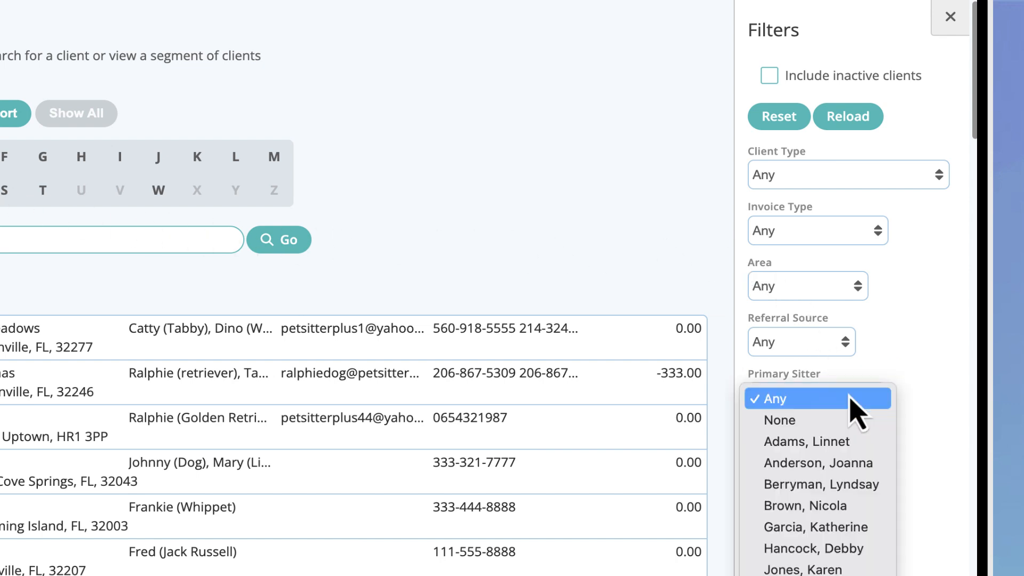
click(852, 549)
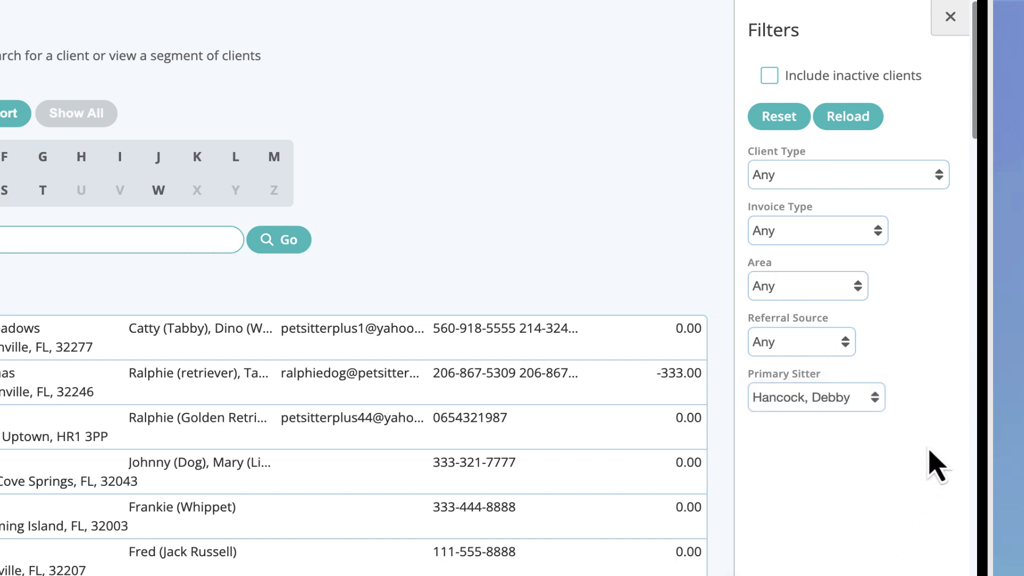
click(852, 124)
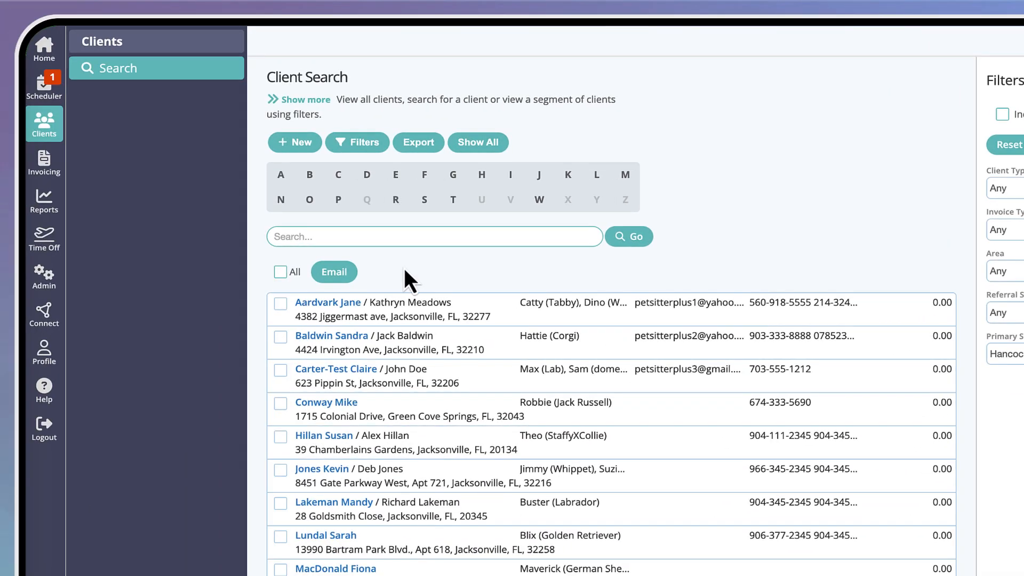
Step: Select all filtered clients and compose an email to them from the "Cancellation - Storm Day" template with the subject "Cancelled Services"
click(280, 271)
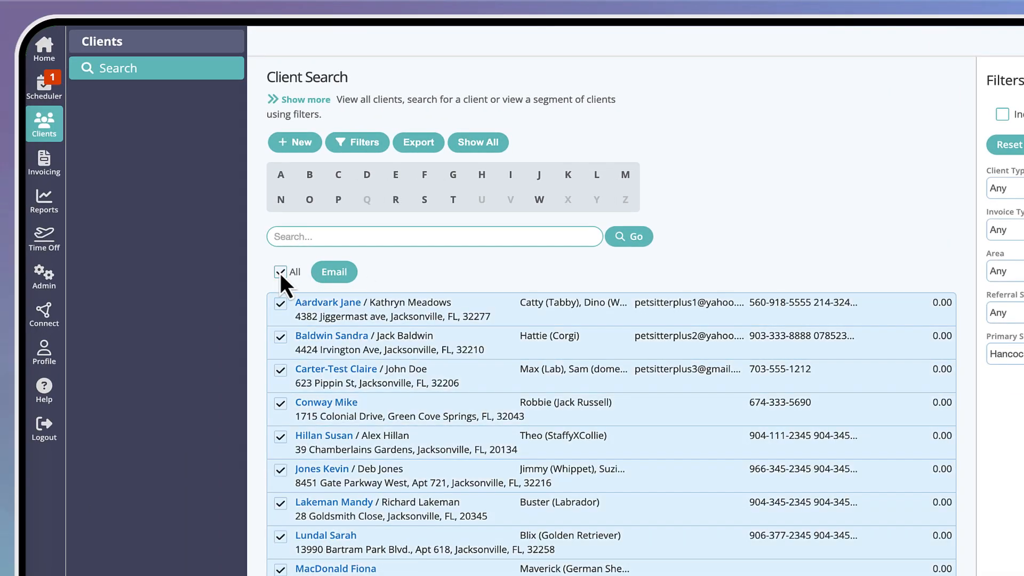
click(338, 272)
click(767, 90)
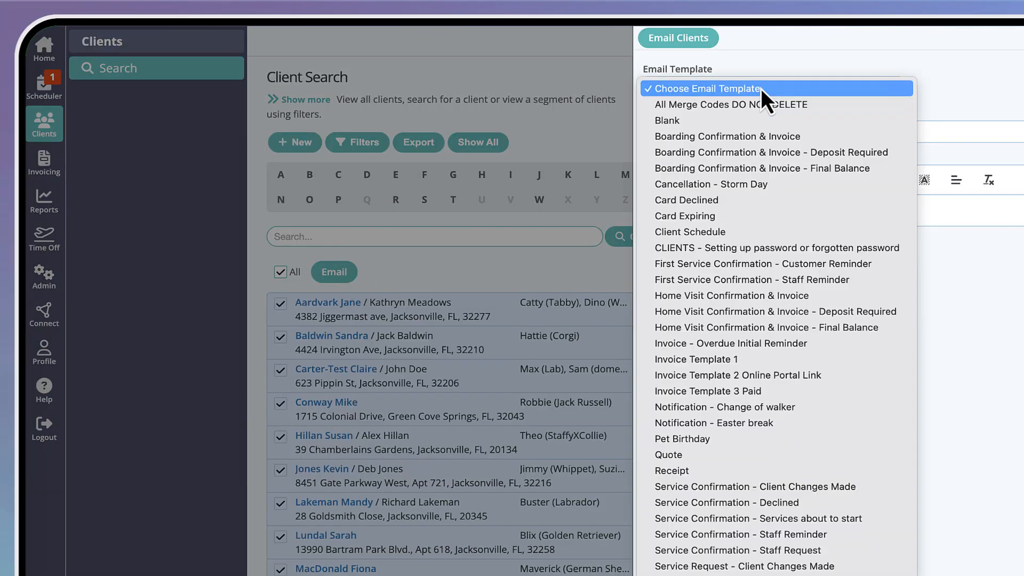
click(762, 185)
click(766, 134)
text(Cancelled Services)
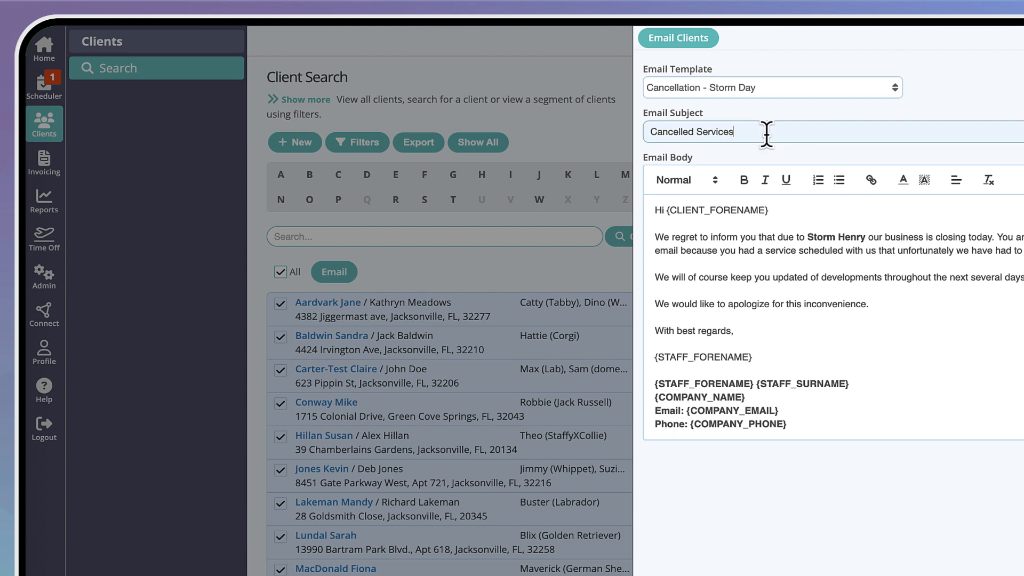